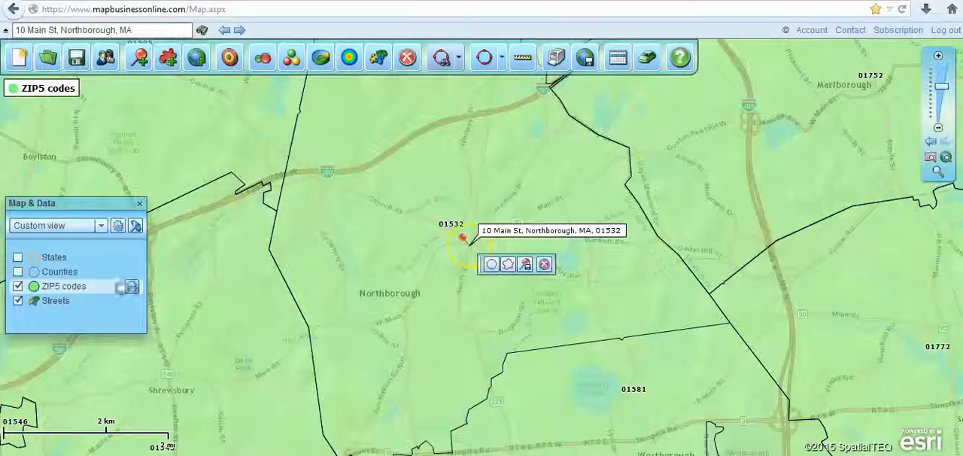
# - Review the territory options for fill transparency and for territory intersections on the map
pyautogui.click(134, 288)
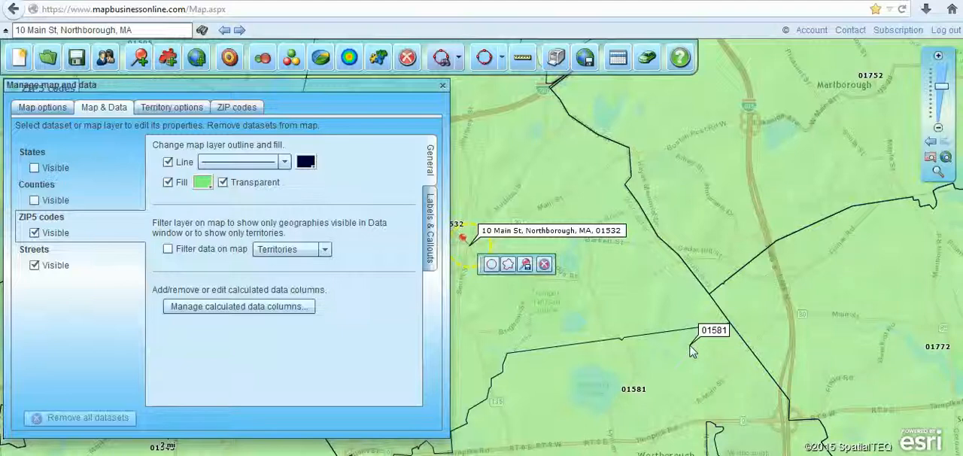
pyautogui.click(177, 109)
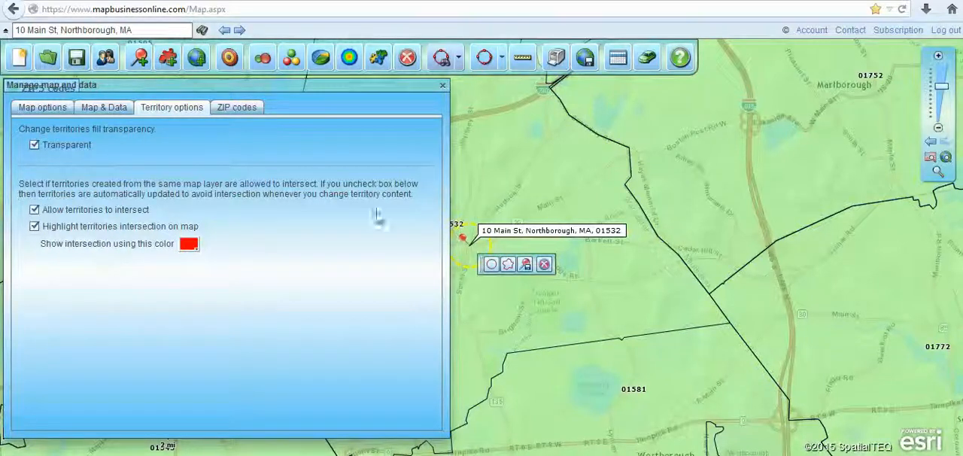
pyautogui.click(443, 85)
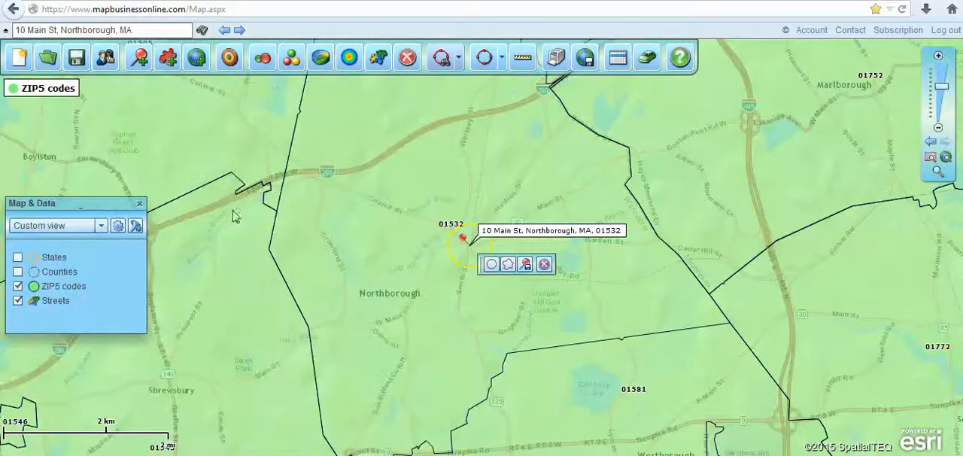
# - Add a 20-minute drive time polygon around the located Northborough address
pyautogui.click(146, 29)
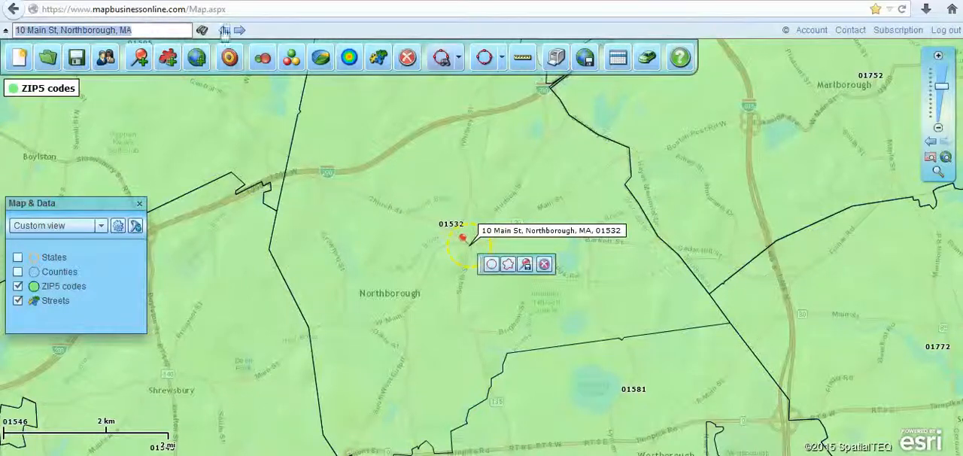
pyautogui.click(172, 28)
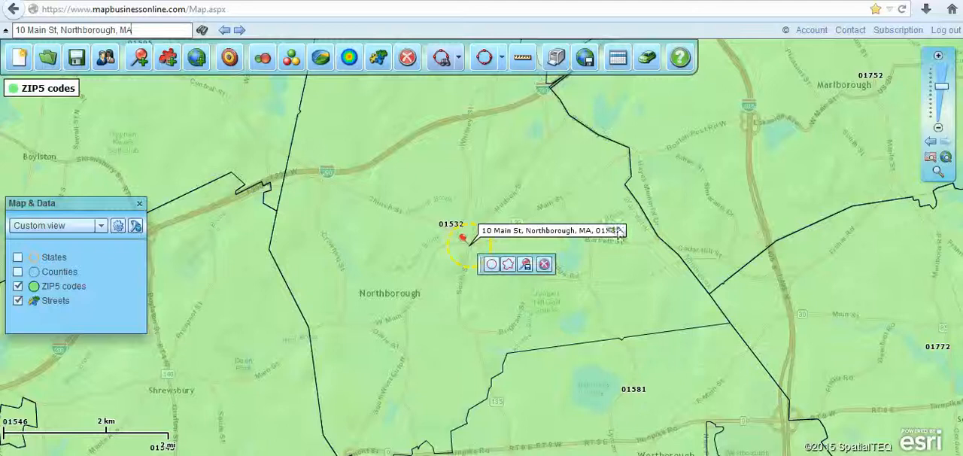
pyautogui.click(509, 265)
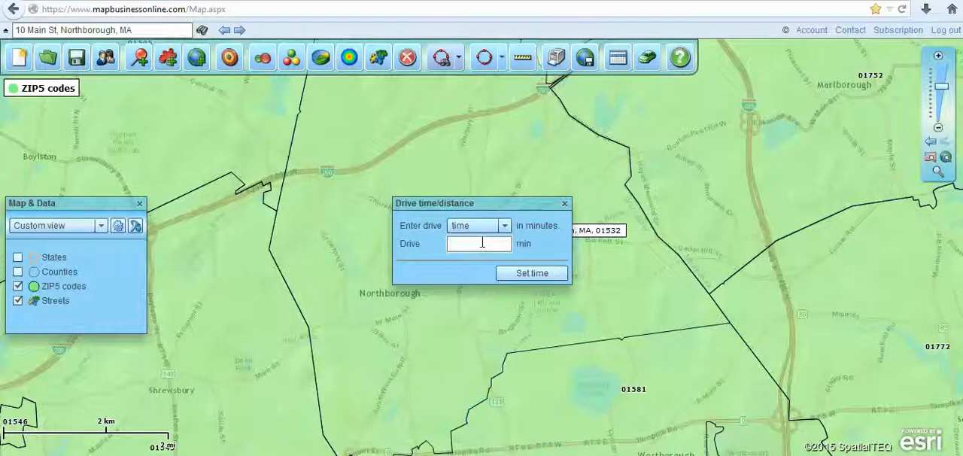
pyautogui.click(533, 274)
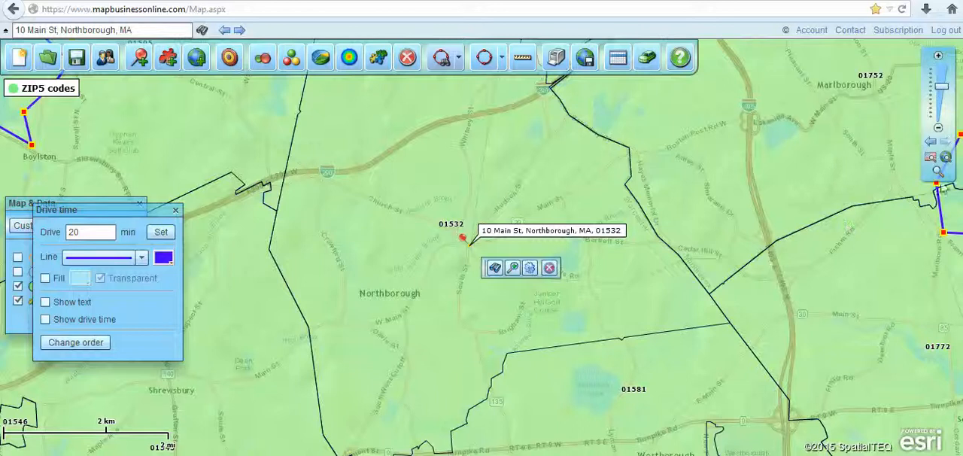
# - Create a new territory named Territory 1 from the ZIP codes covered by the 20-minute drive time polygon
pyautogui.moveTo(942, 88)
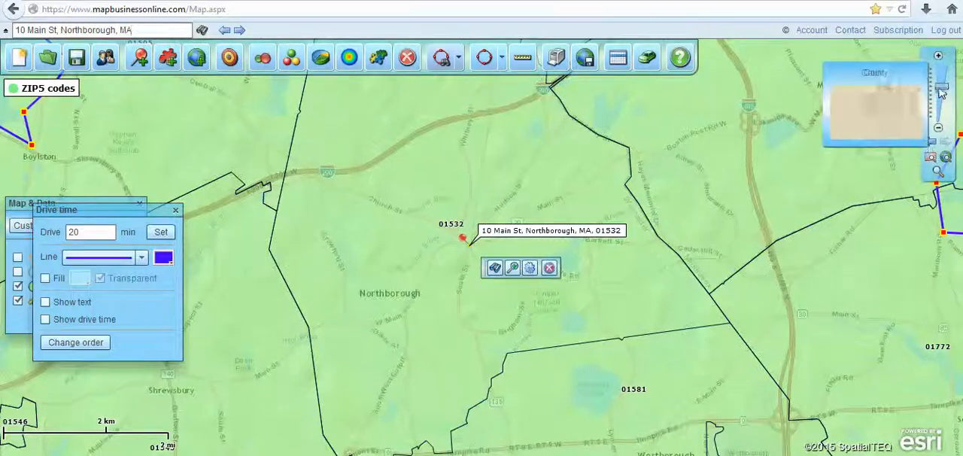
pyautogui.click(942, 89)
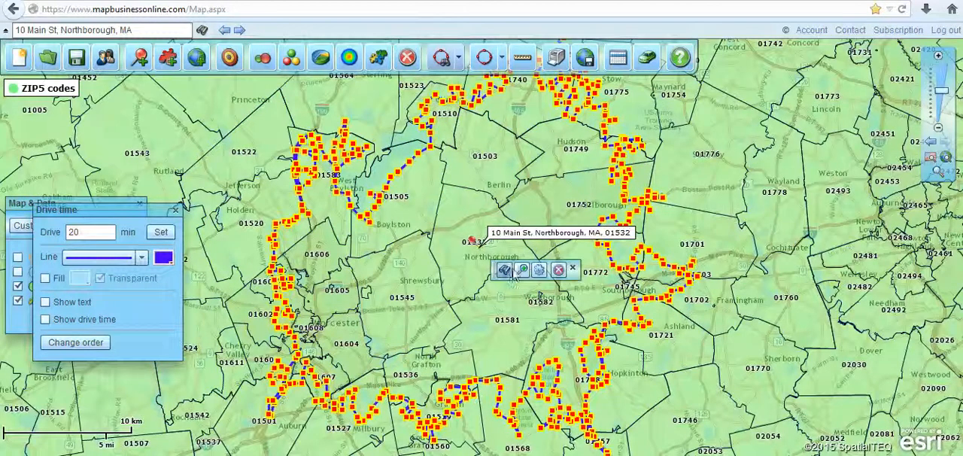
pyautogui.click(504, 272)
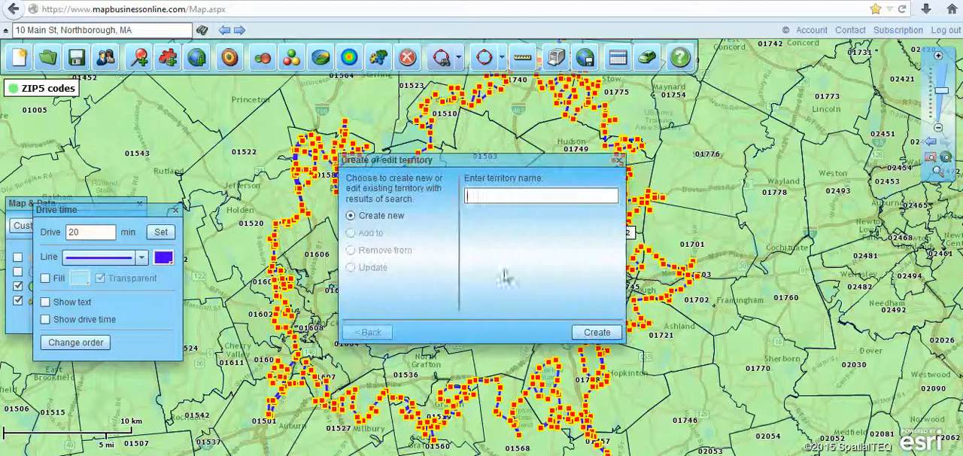
pyautogui.write('Ter')
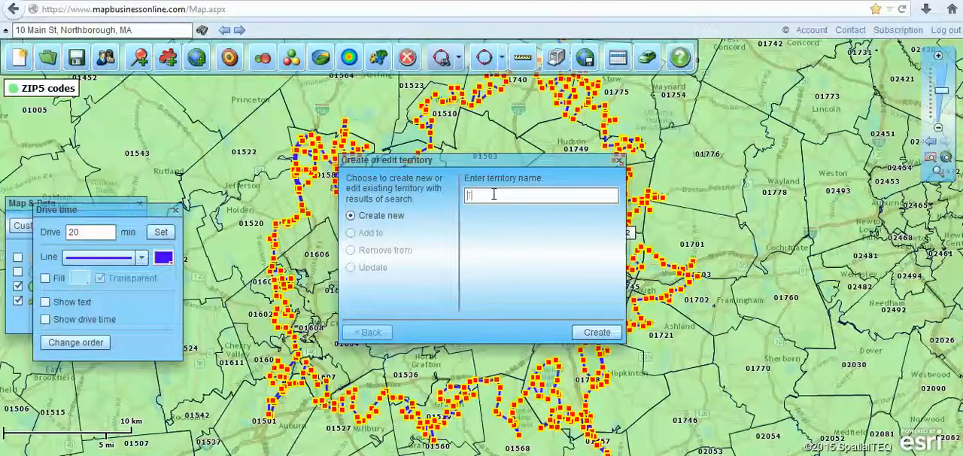
pyautogui.write('ritory 1')
pyautogui.click(610, 334)
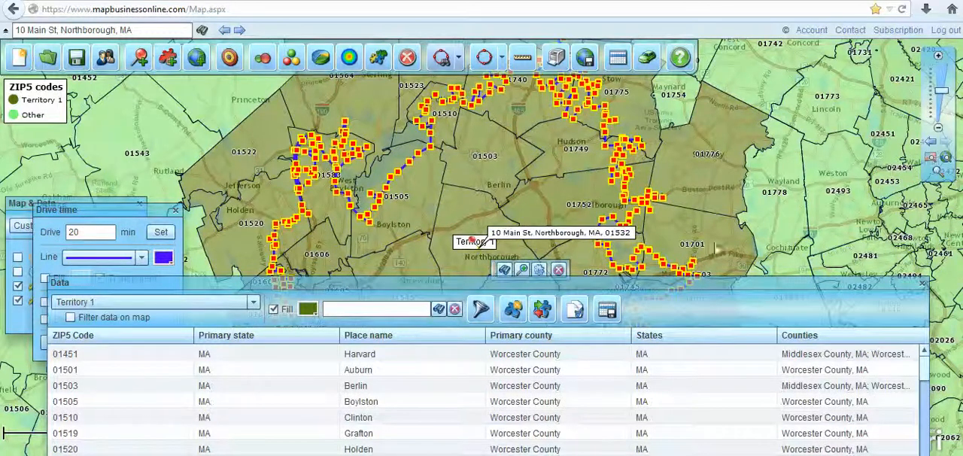
pyautogui.click(176, 210)
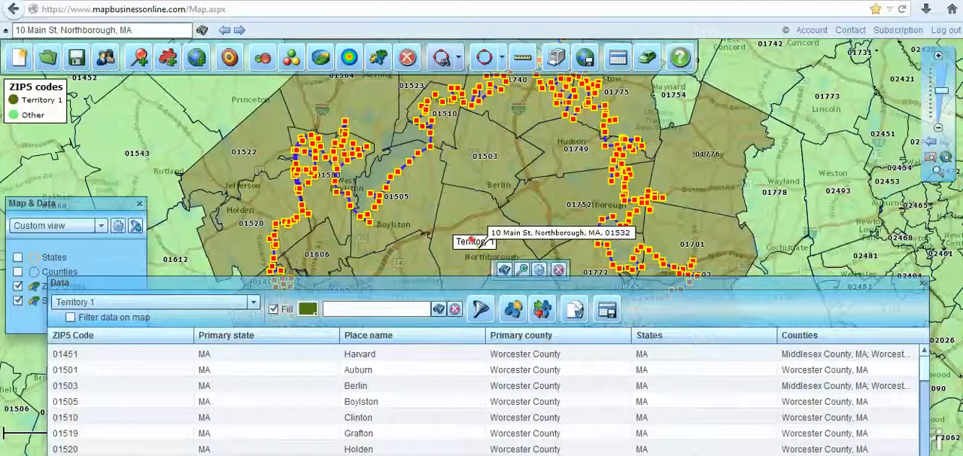
# - Select ZIP code 01778 east of Territory 1 and move the Data window clear of the territory
pyautogui.moveTo(724, 282); pyautogui.dragTo(706, 207)
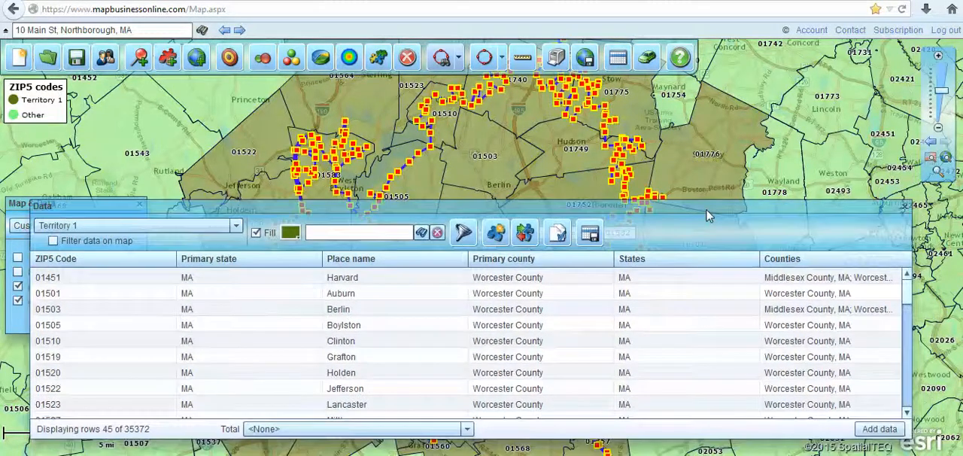
pyautogui.click(783, 164)
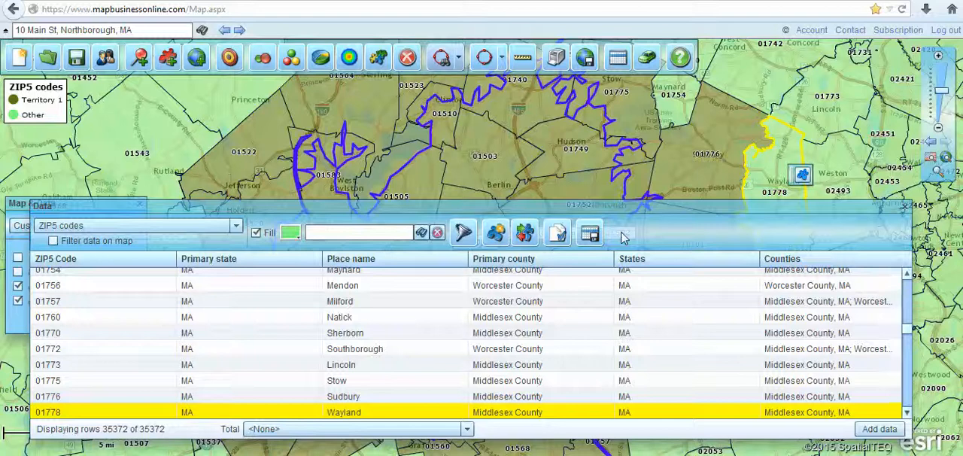
pyautogui.moveTo(625, 213); pyautogui.dragTo(637, 368)
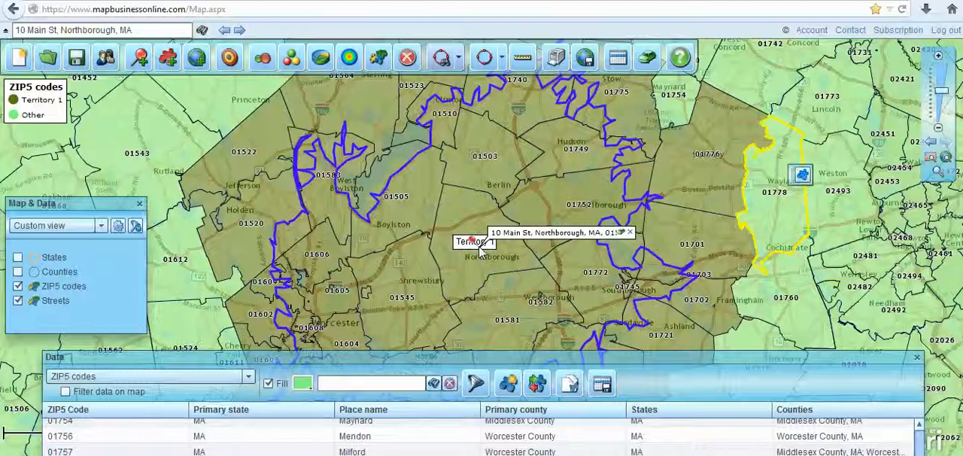
# - Show the Territory 1 data and change the territory's fill color to light blue
pyautogui.moveTo(664, 360); pyautogui.dragTo(651, 175)
pyautogui.click(194, 194)
pyautogui.click(101, 246)
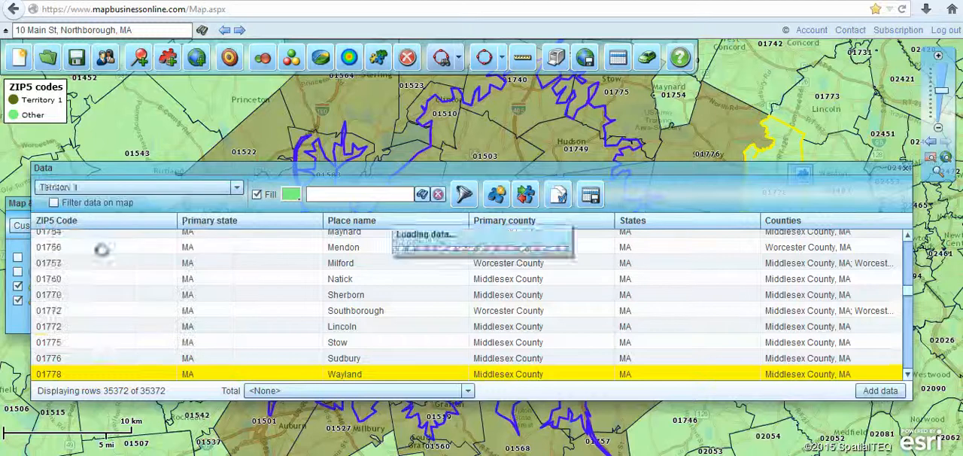
pyautogui.click(292, 194)
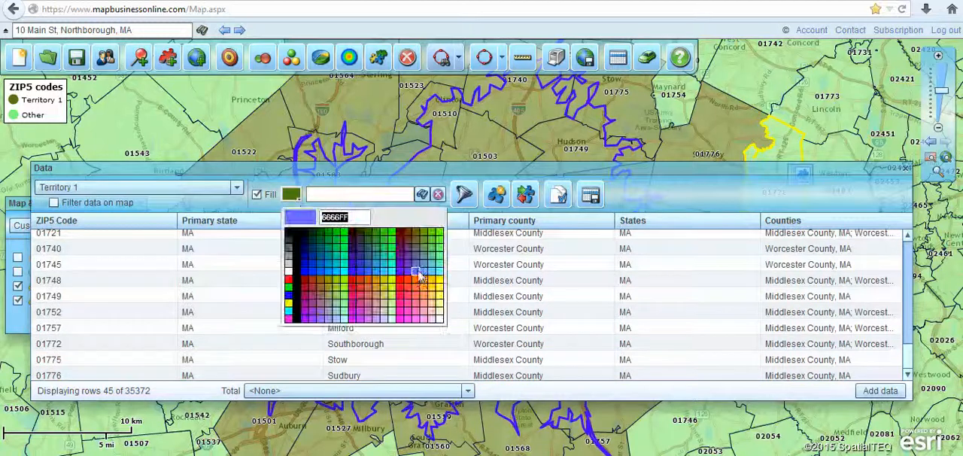
pyautogui.click(419, 273)
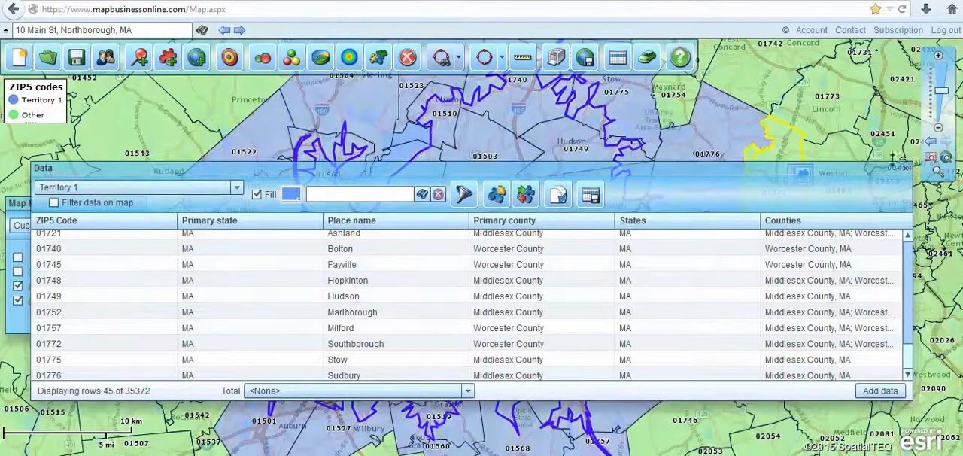
pyautogui.click(906, 174)
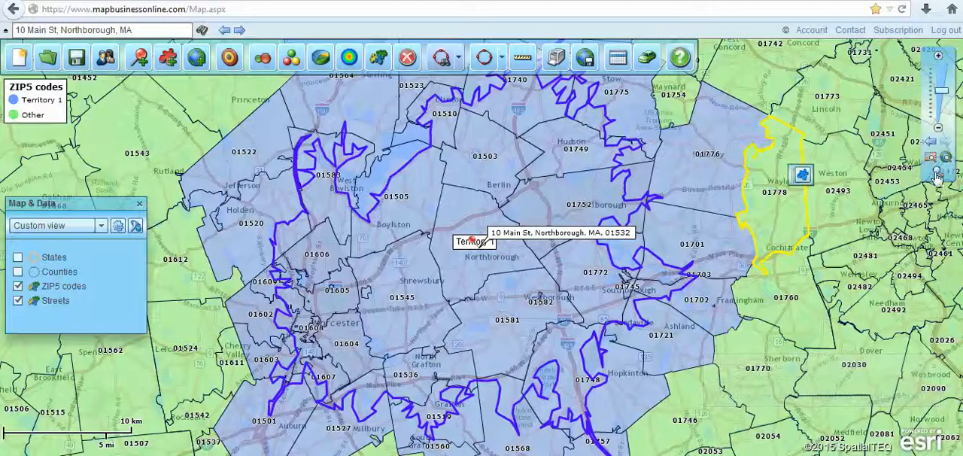
# - Search the ZIP code data within a 20-minute drive time centered in ZIP code 02420
pyautogui.moveTo(794, 123); pyautogui.dragTo(486, 259)
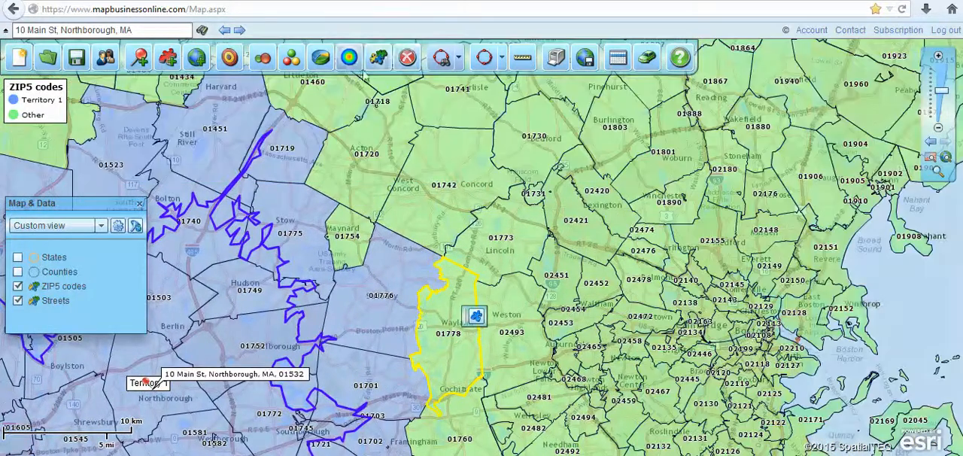
pyautogui.click(458, 59)
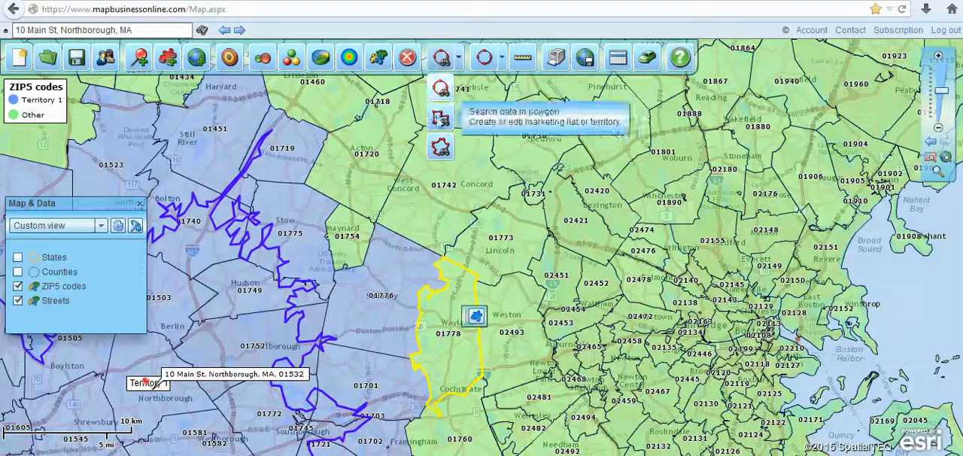
pyautogui.click(442, 148)
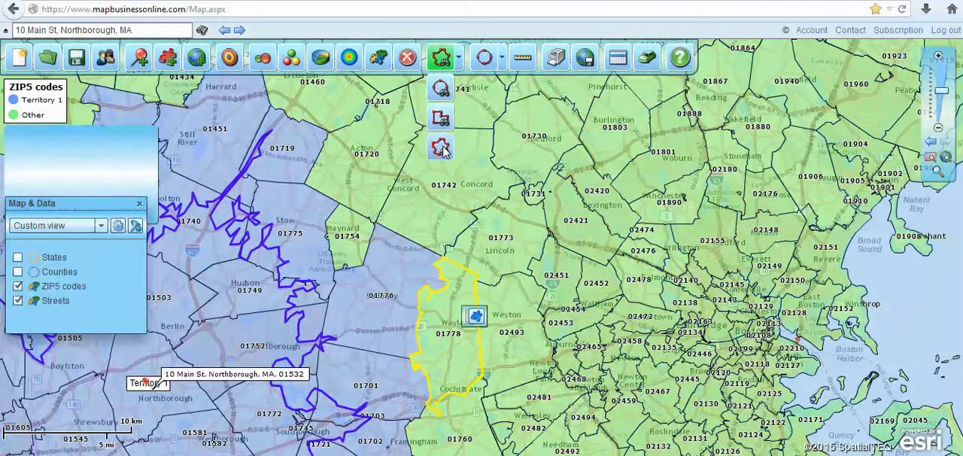
pyautogui.click(572, 163)
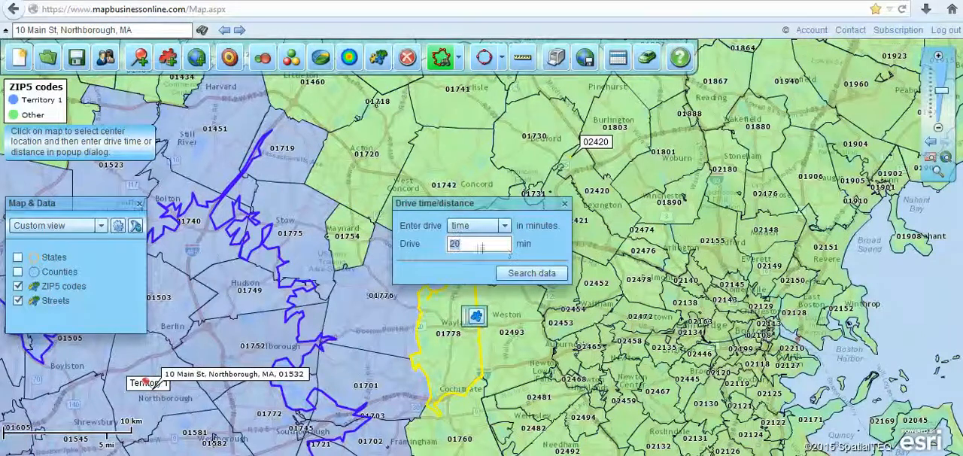
pyautogui.click(541, 273)
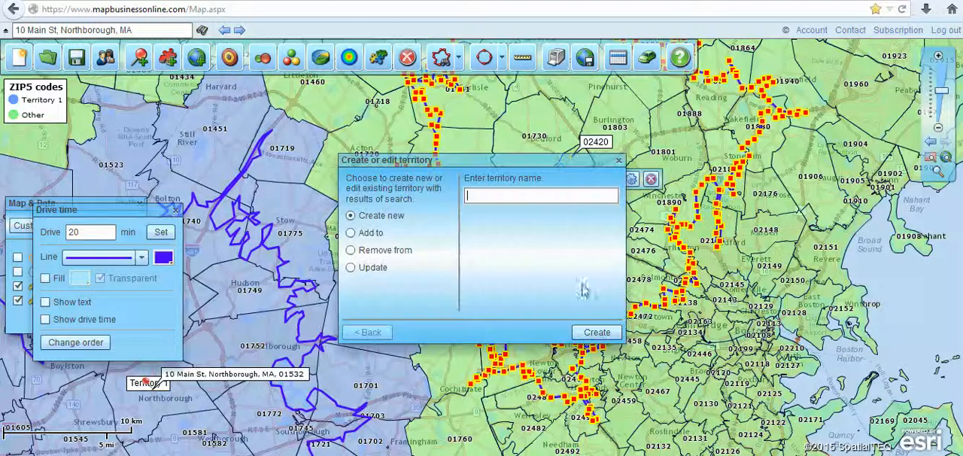
# - Create a new territory named Territory 2 from the drive time search results
pyautogui.moveTo(549, 161); pyautogui.dragTo(234, 201)
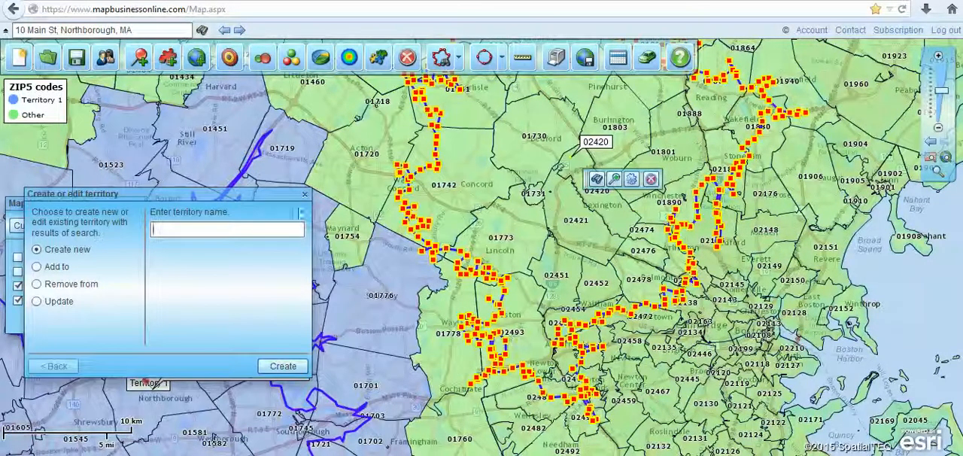
pyautogui.write('Territory 2')
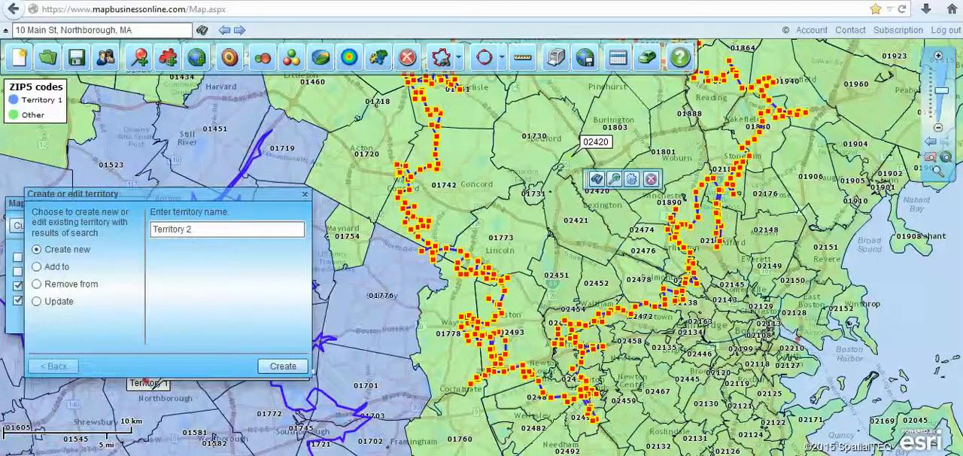
pyautogui.click(284, 368)
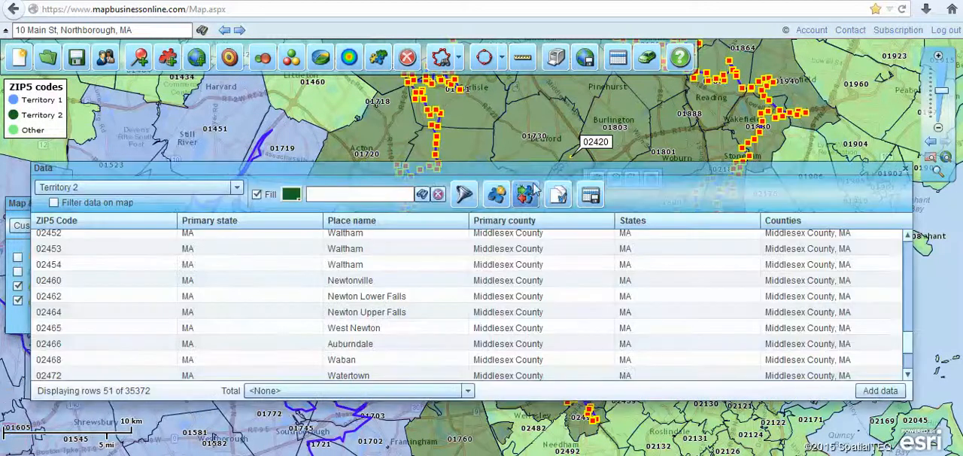
# - Change Territory 2's fill color to orange and close its data table
pyautogui.click(290, 195)
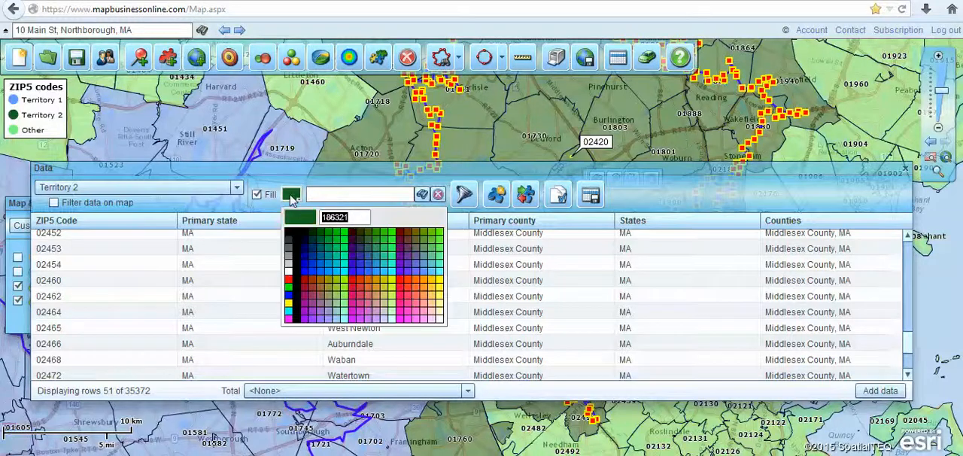
pyautogui.click(414, 283)
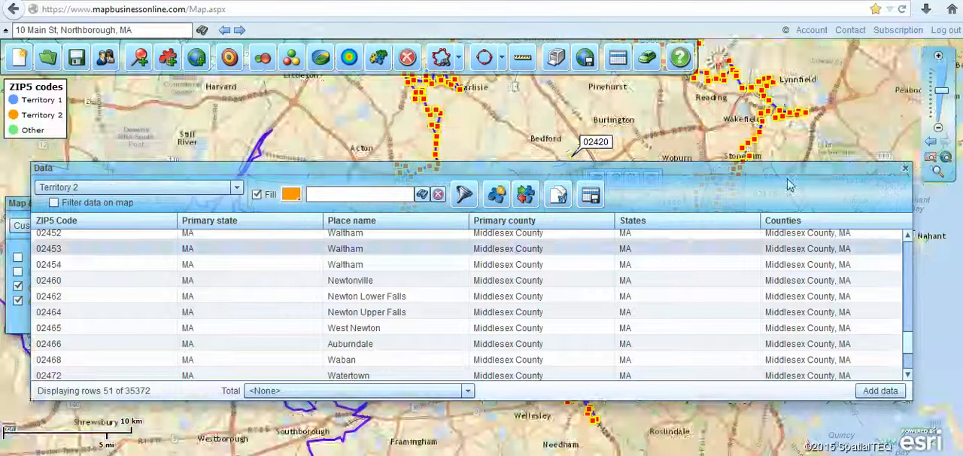
pyautogui.click(905, 168)
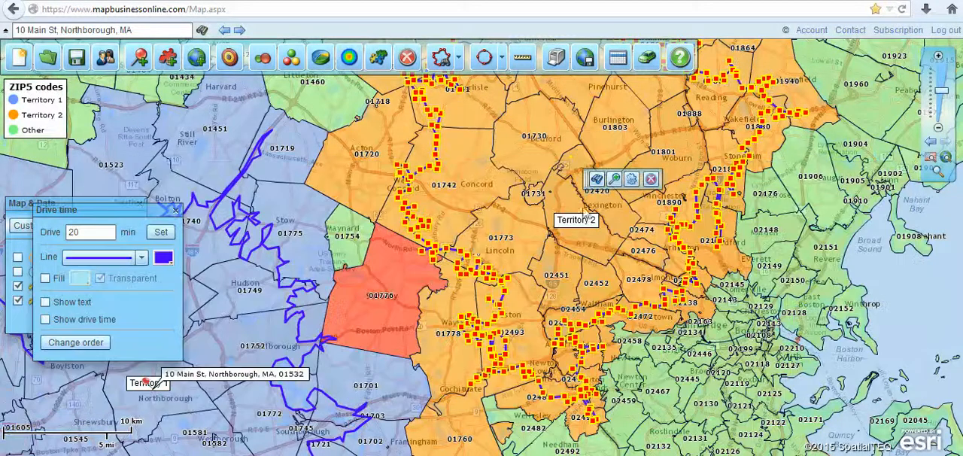
# - Review the add-to and remove-from territory options for the overlapping ZIP code 01776 and close the territory and properties dialogs
pyautogui.click(385, 275)
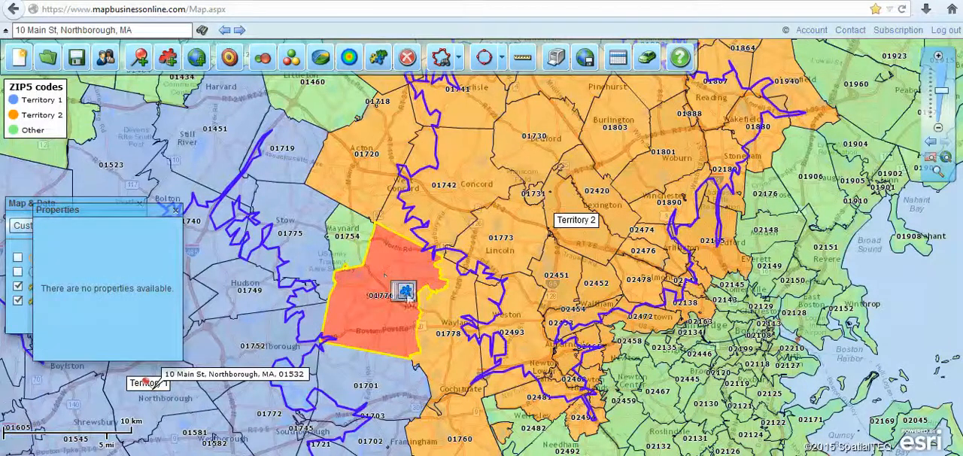
pyautogui.click(405, 291)
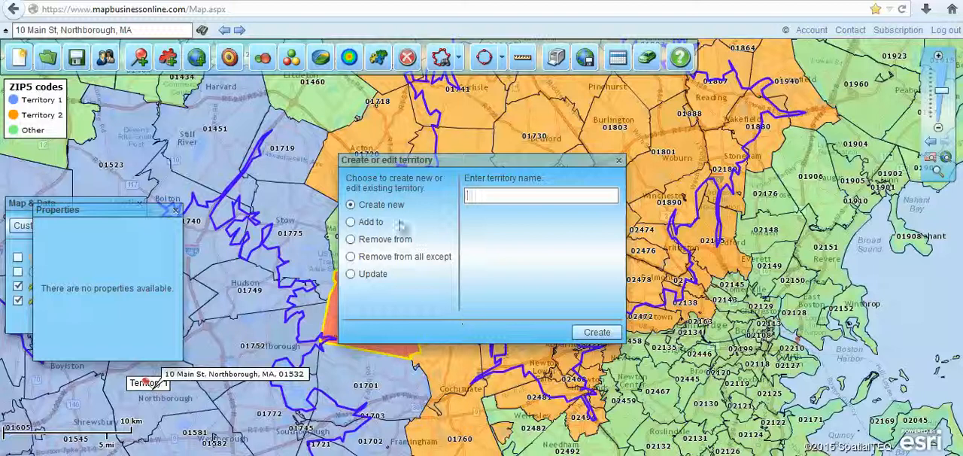
pyautogui.click(352, 223)
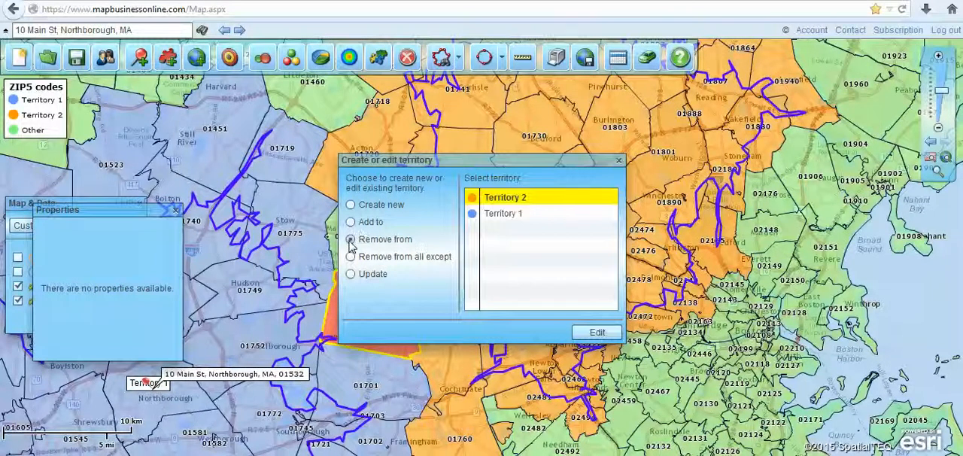
pyautogui.click(350, 222)
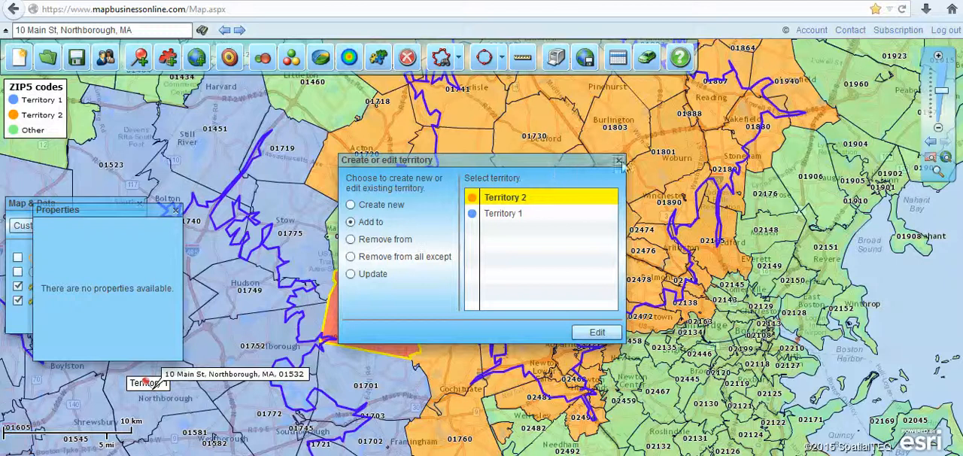
pyautogui.click(619, 160)
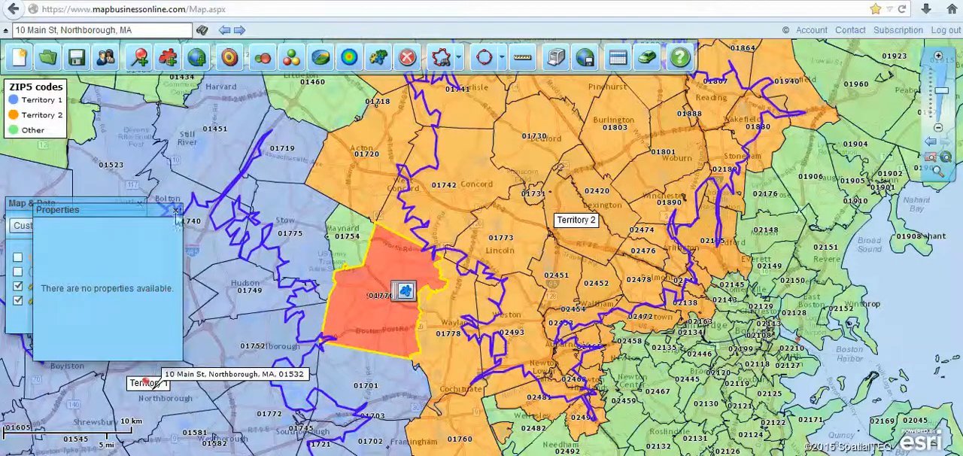
pyautogui.click(175, 210)
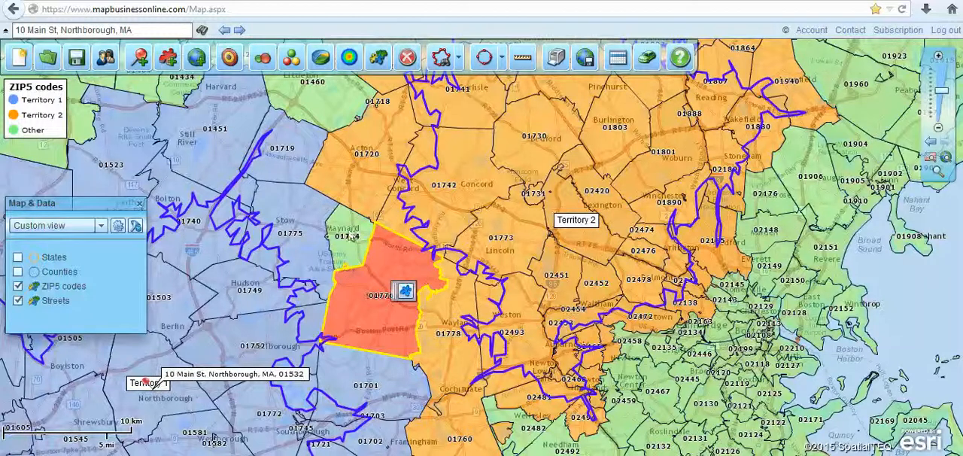
# - Add ZIP codes 01754 and 01460 to Territory 2 and close the data table
pyautogui.click(348, 235)
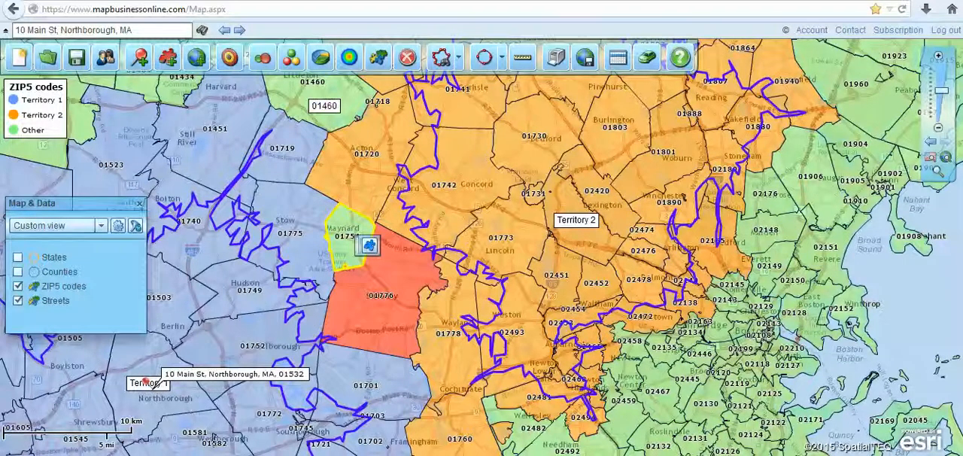
pyautogui.click(349, 106)
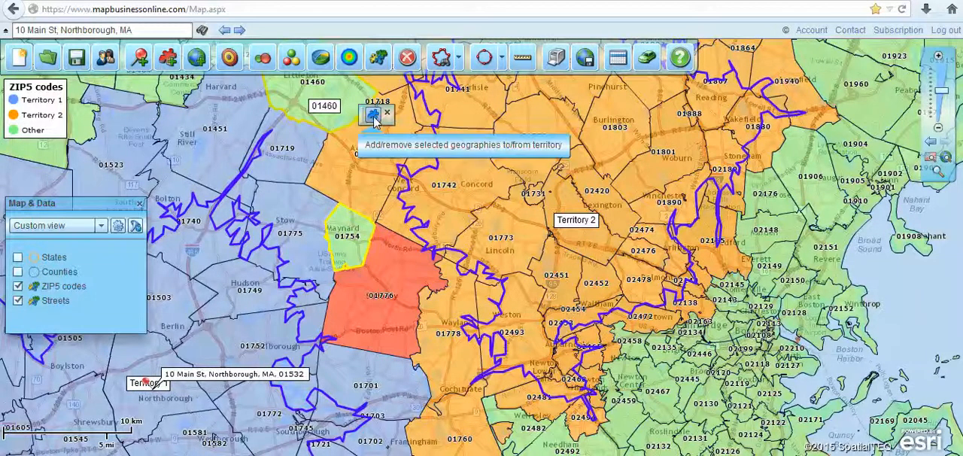
pyautogui.click(373, 118)
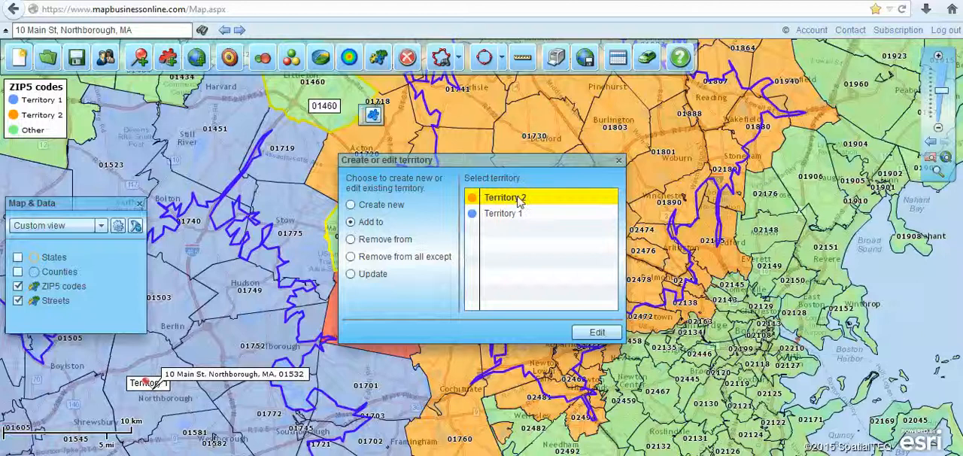
pyautogui.click(597, 332)
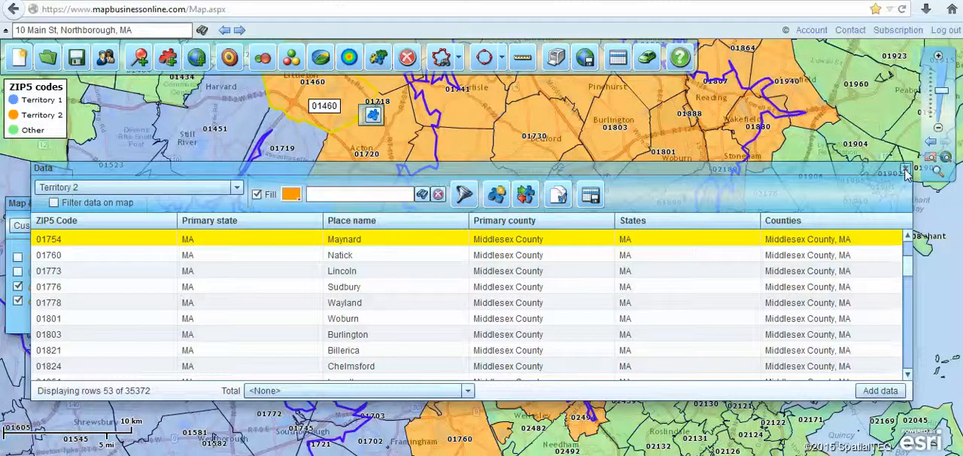
pyautogui.click(907, 169)
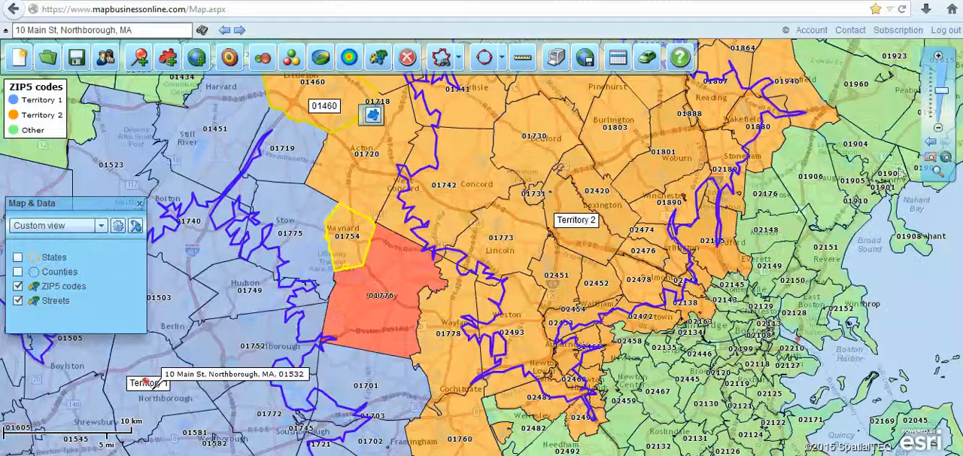
# - Reopen the data table and show the data for Territory 1
pyautogui.click(618, 57)
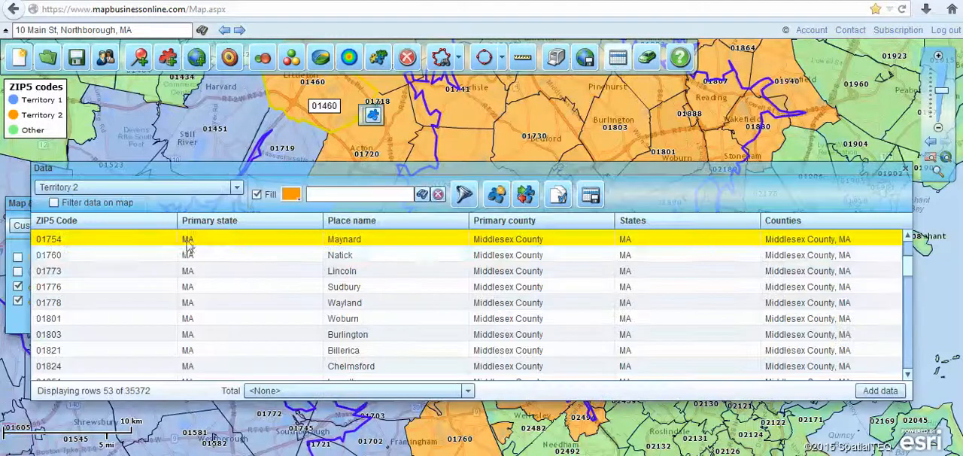
pyautogui.moveTo(287, 169); pyautogui.dragTo(272, 163)
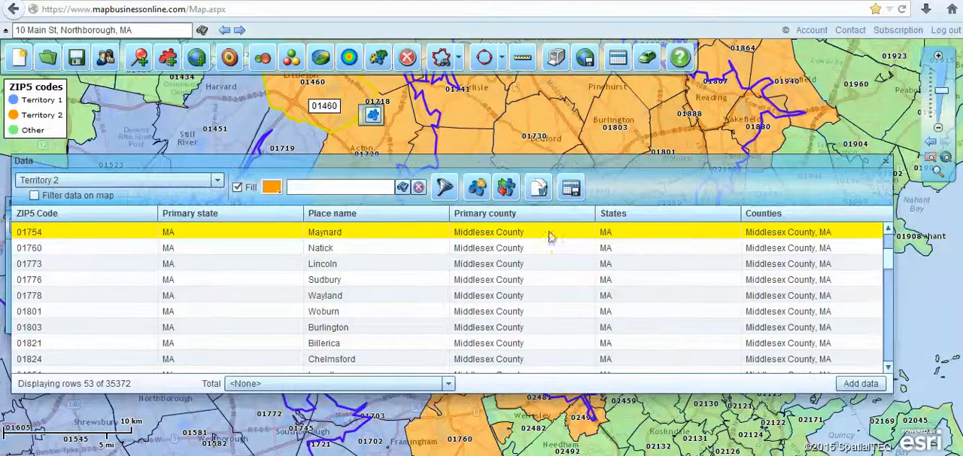
pyautogui.click(213, 183)
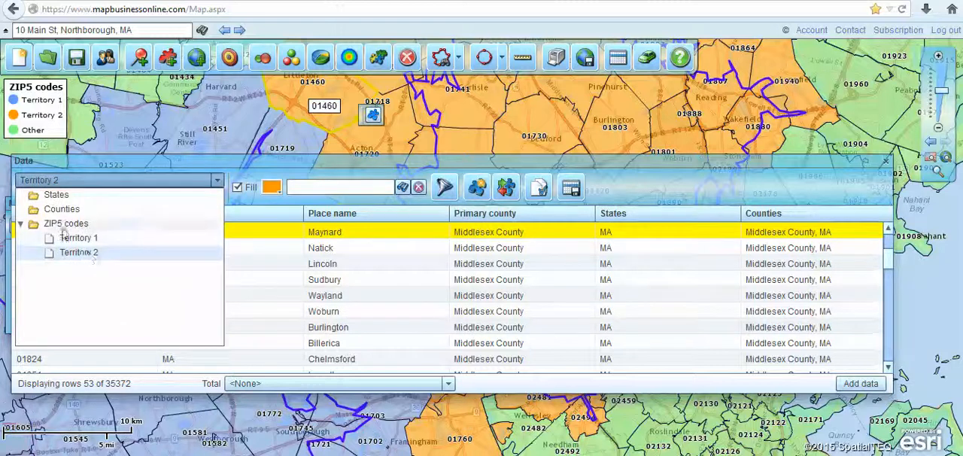
pyautogui.click(140, 238)
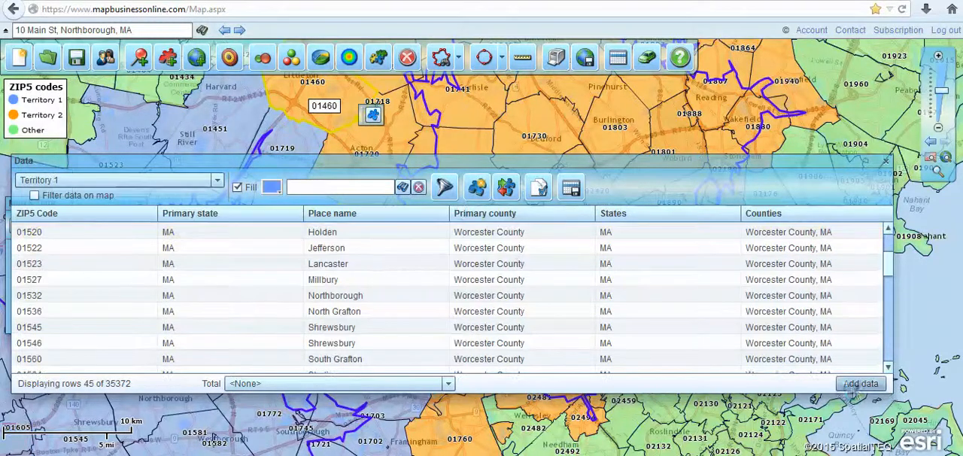
# - Remove Primary county and Primary state from the columns shown in the data table
pyautogui.click(851, 385)
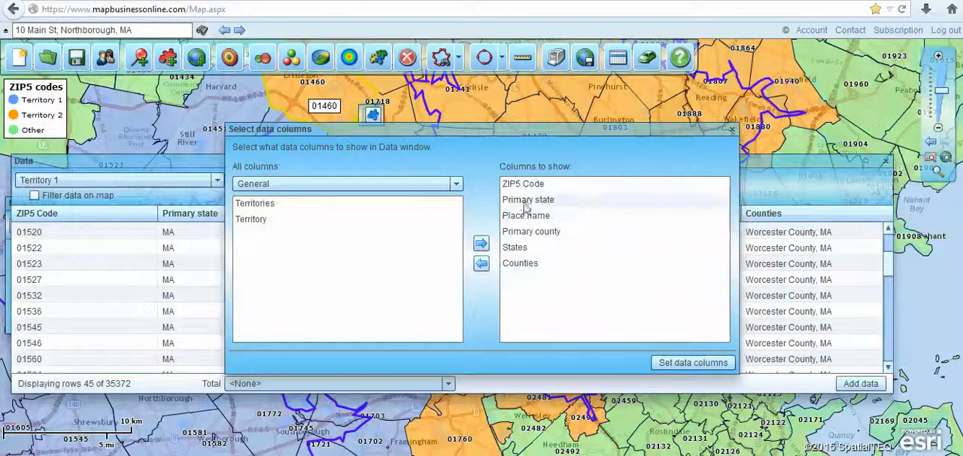
pyautogui.click(512, 237)
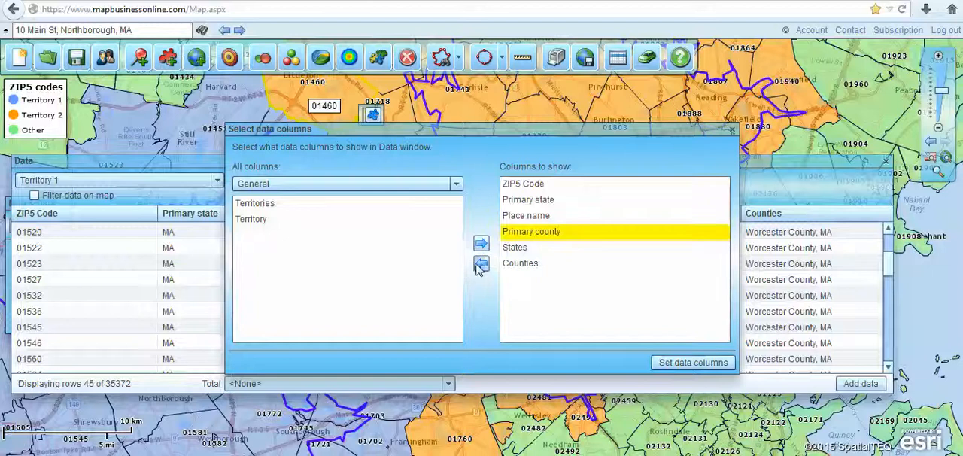
pyautogui.click(481, 264)
pyautogui.click(520, 200)
pyautogui.click(481, 265)
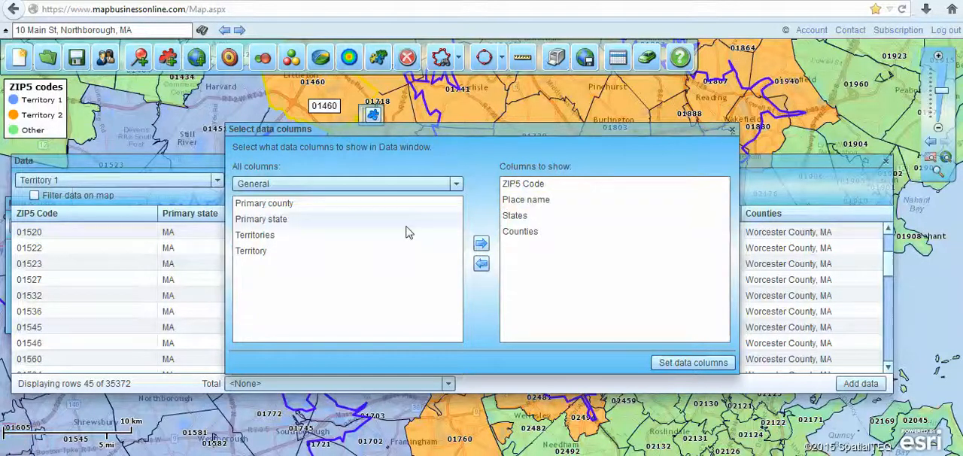
# - Add the Population (2013) demographic data to the columns to show
pyautogui.click(322, 184)
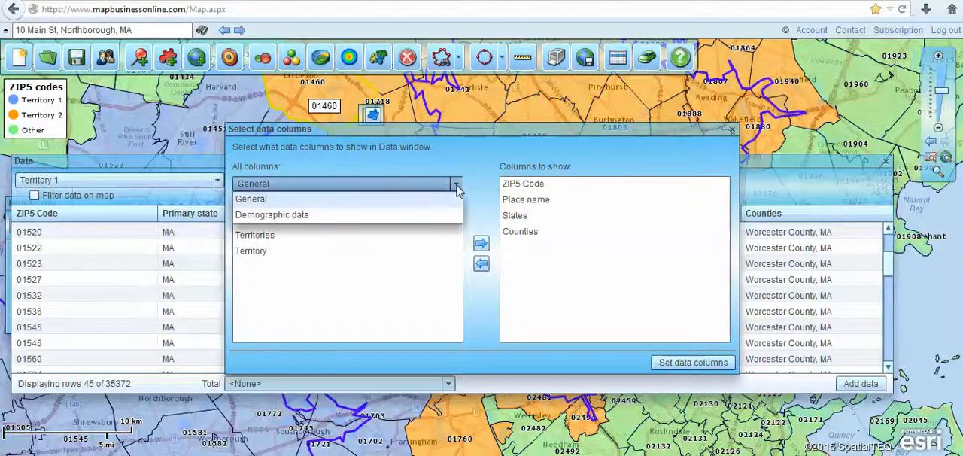
pyautogui.click(306, 217)
pyautogui.moveTo(458, 214); pyautogui.dragTo(461, 293)
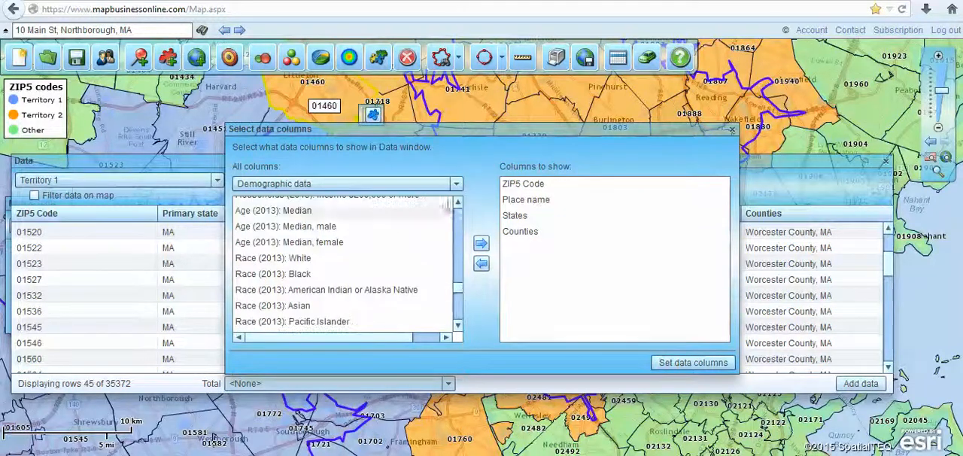
pyautogui.click(457, 204)
pyautogui.click(458, 203)
pyautogui.scroll(5, 459, 206)
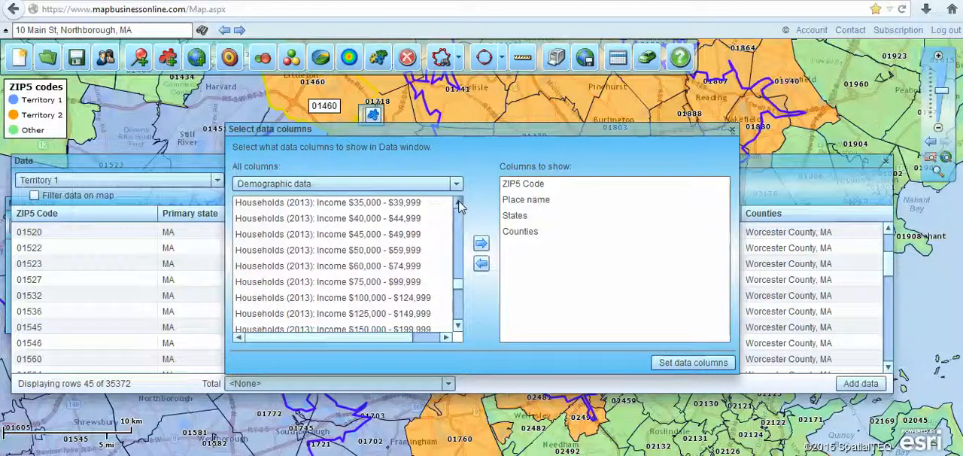
pyautogui.click(459, 204)
pyautogui.click(459, 204)
pyautogui.scroll(5, 461, 205)
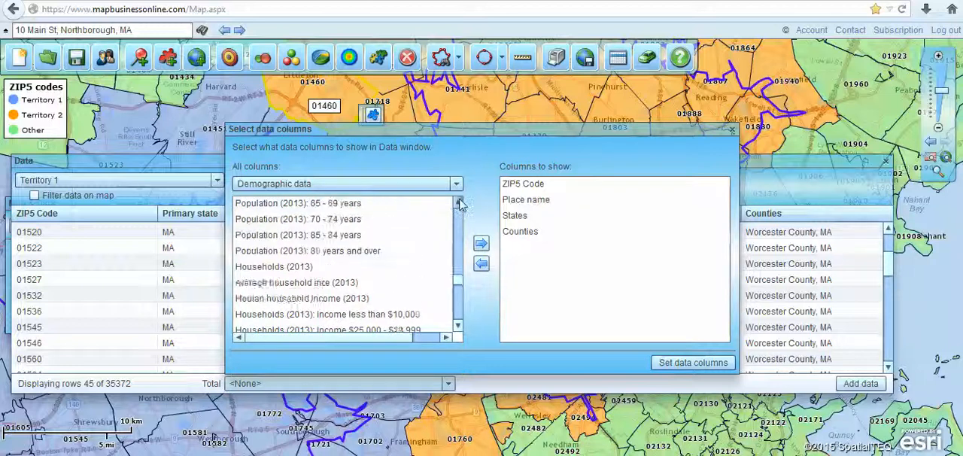
pyautogui.scroll(2, 461, 205)
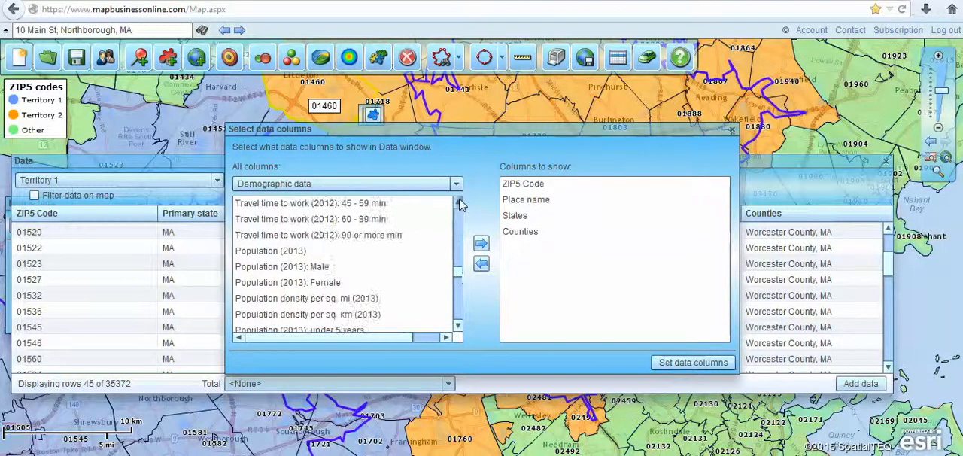
pyautogui.click(301, 250)
pyautogui.click(481, 245)
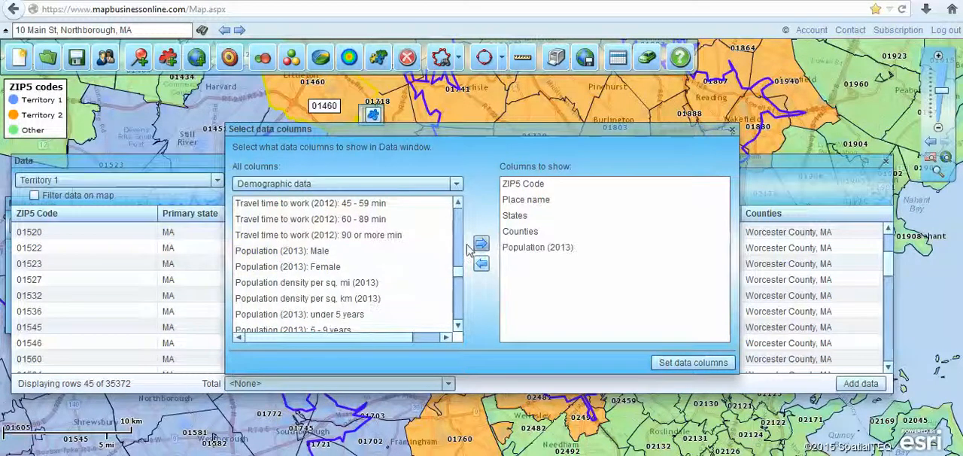
# - Add Median household income (2013) to the columns to show and apply the column selection to the data table
pyautogui.scroll(-5, 455, 282)
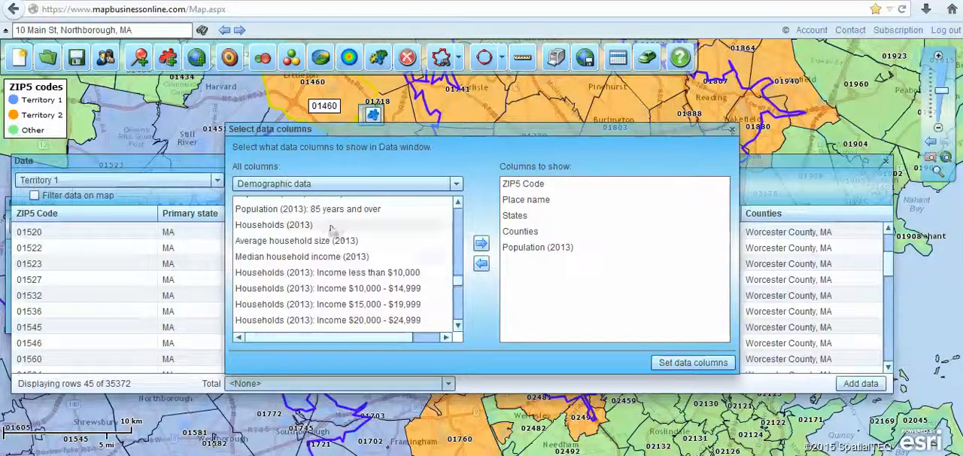
pyautogui.click(354, 257)
pyautogui.click(481, 245)
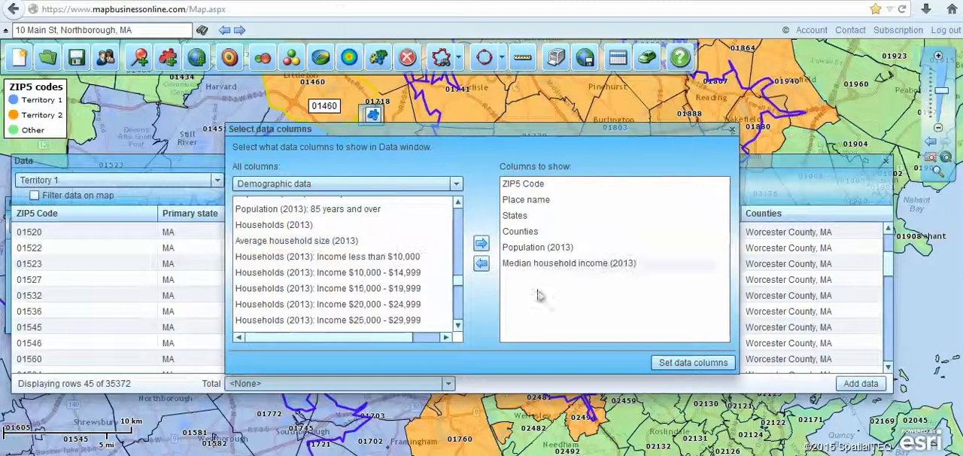
pyautogui.click(693, 363)
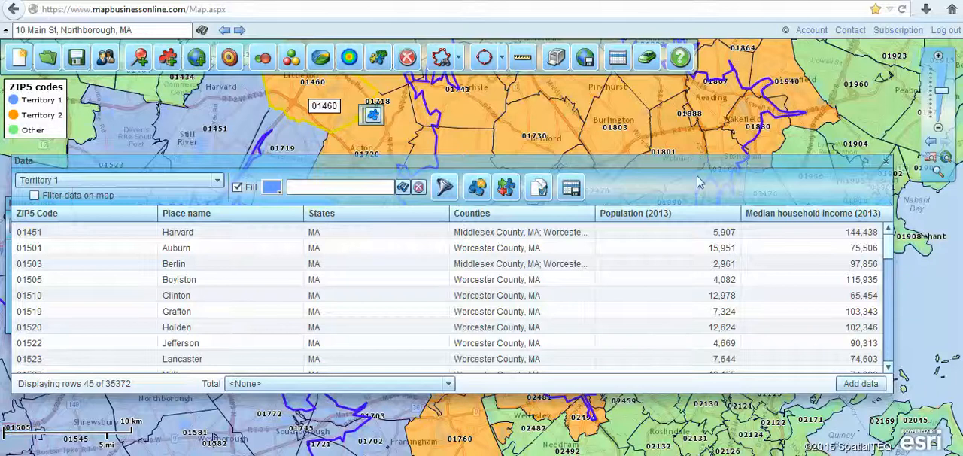
# - Total Population (2013) for Territory 1 and for Territory 2, and close the data table
pyautogui.click(448, 384)
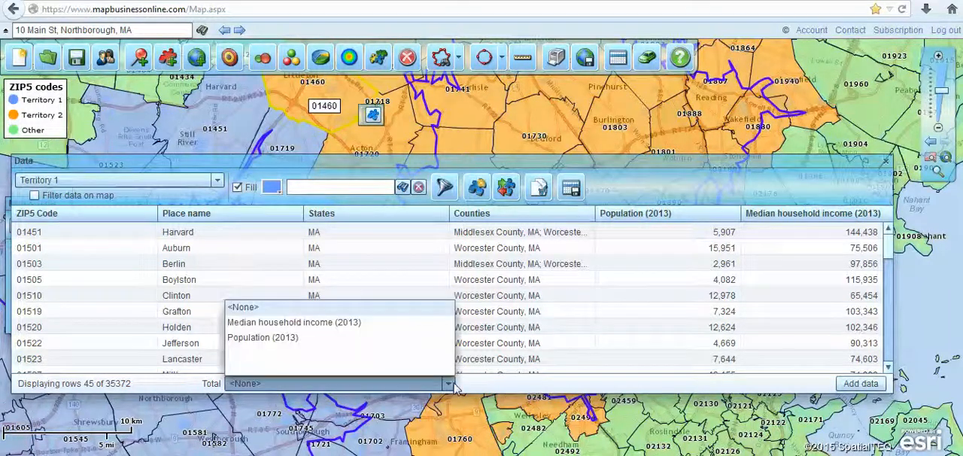
pyautogui.click(280, 339)
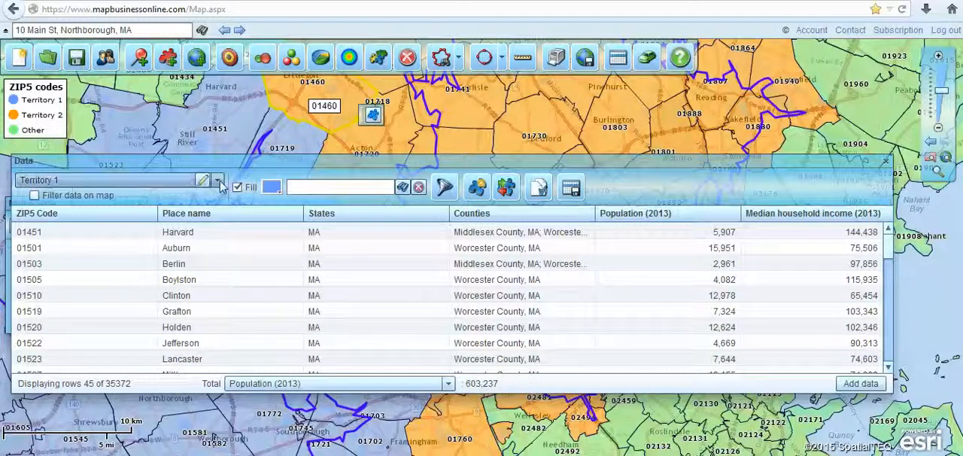
pyautogui.click(151, 181)
pyautogui.click(105, 252)
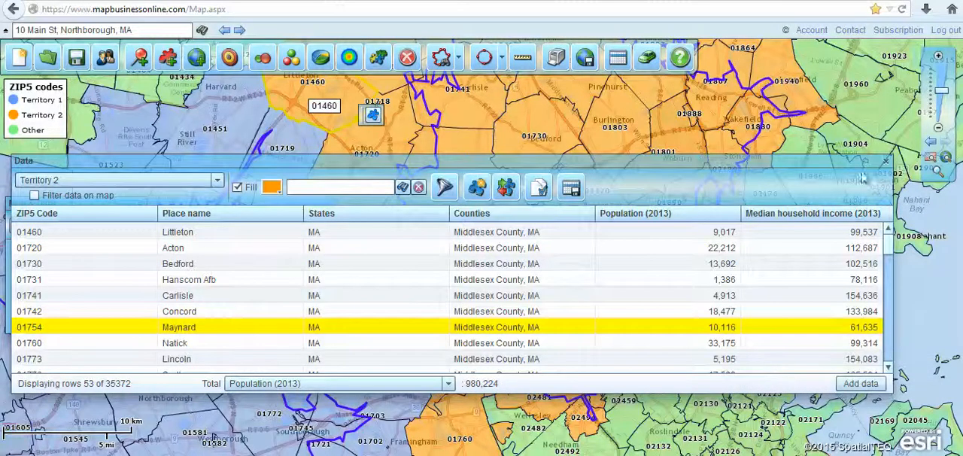
pyautogui.click(887, 164)
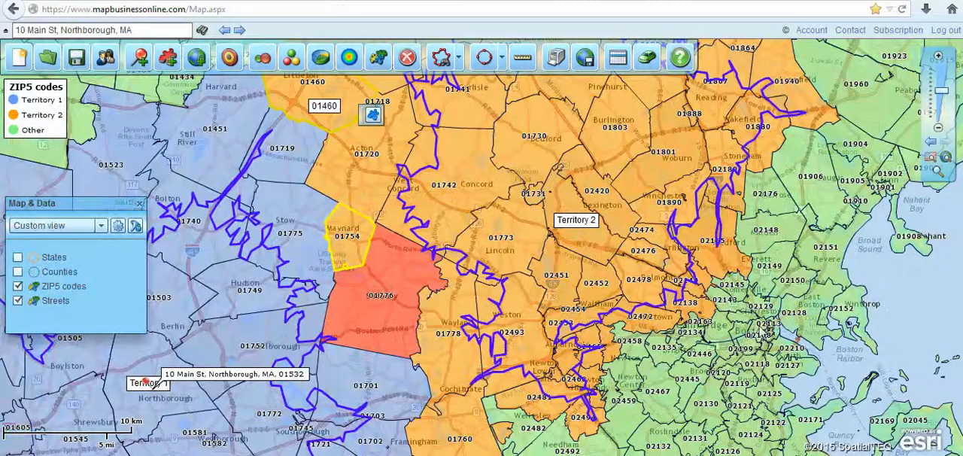